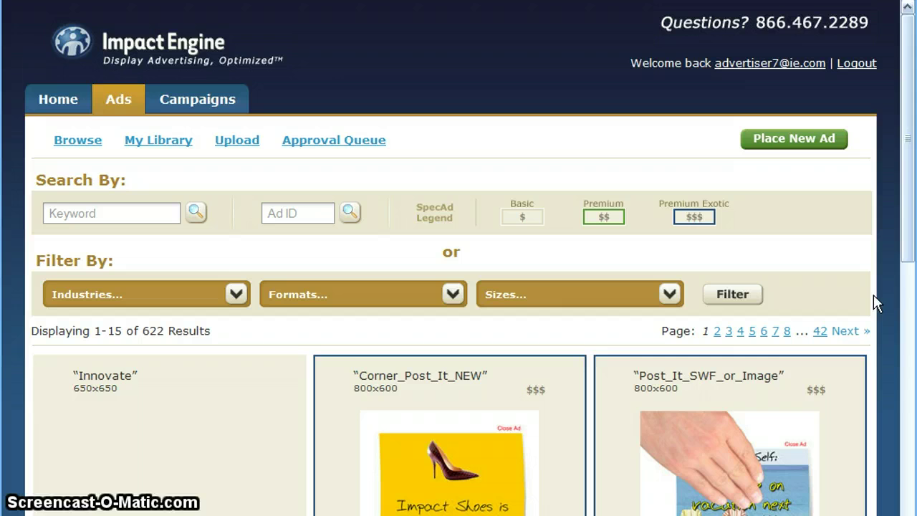
- Preview the 300x250 Multi_Image_Rotation ad from the Browse gallery, then close the preview
{"action": "left_click_drag", "start_coordinate": [906, 239], "coordinate": [907, 322]}
{"action": "scroll", "coordinate": [737, 241], "scroll_direction": "down", "scroll_amount": 5}
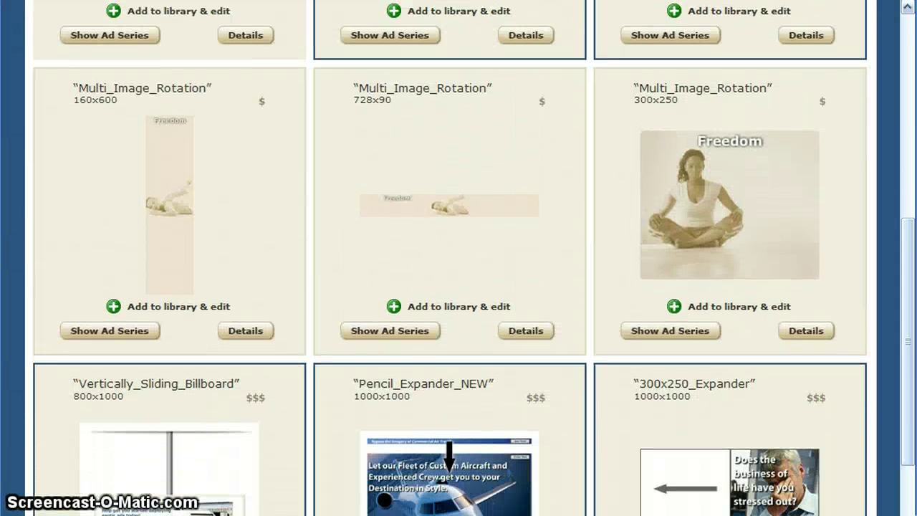
{"action": "left_click", "coordinate": [739, 241]}
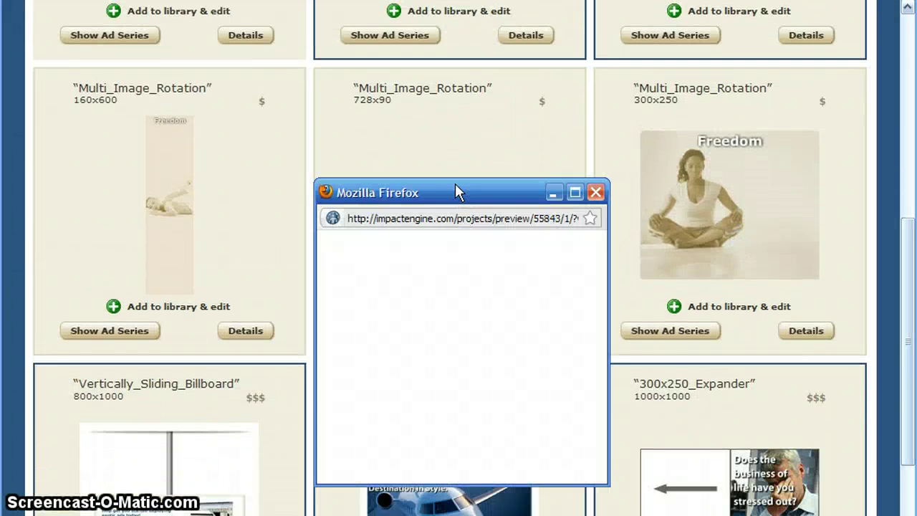
{"action": "left_click_drag", "start_coordinate": [455, 188], "coordinate": [447, 131]}
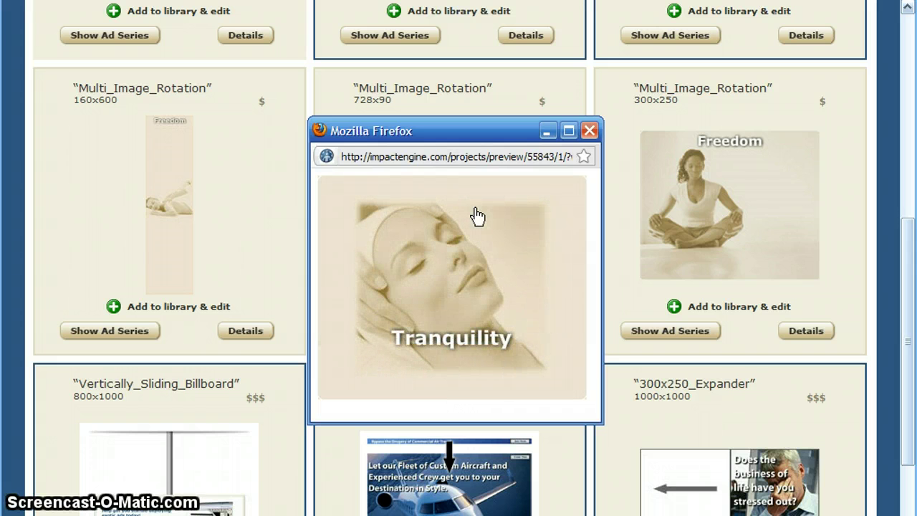
{"action": "left_click", "coordinate": [590, 131]}
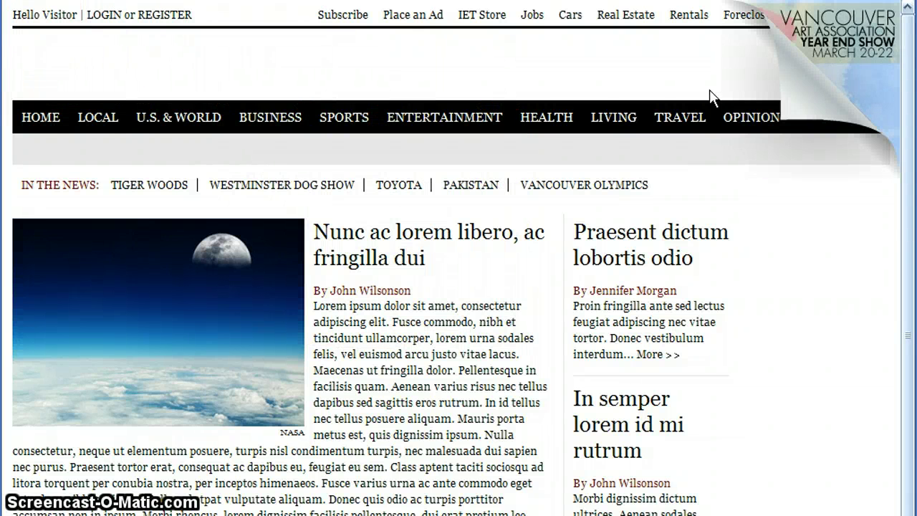
- Try the sample page's peel ad, then expand and collapse the air-travel jet banner
{"action": "mouse_move", "coordinate": [808, 99]}
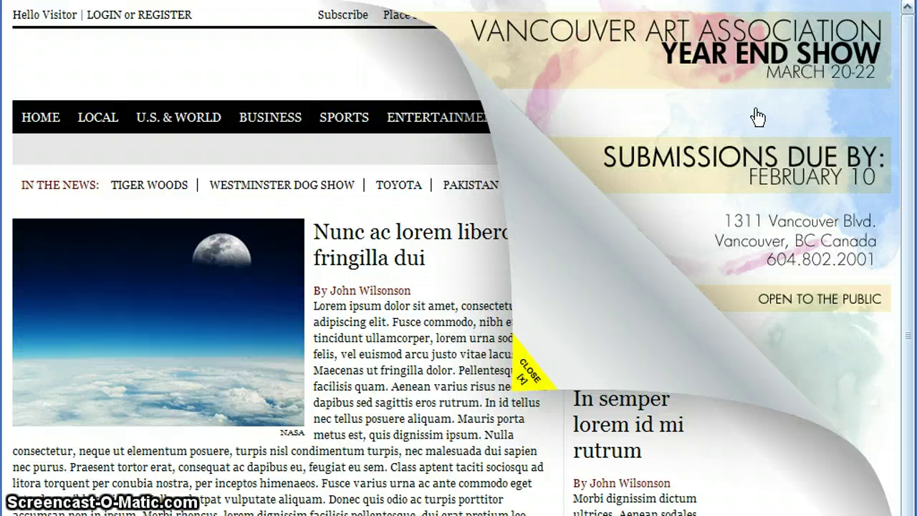
{"action": "scroll", "coordinate": [458, 258], "scroll_direction": "down", "scroll_amount": 1}
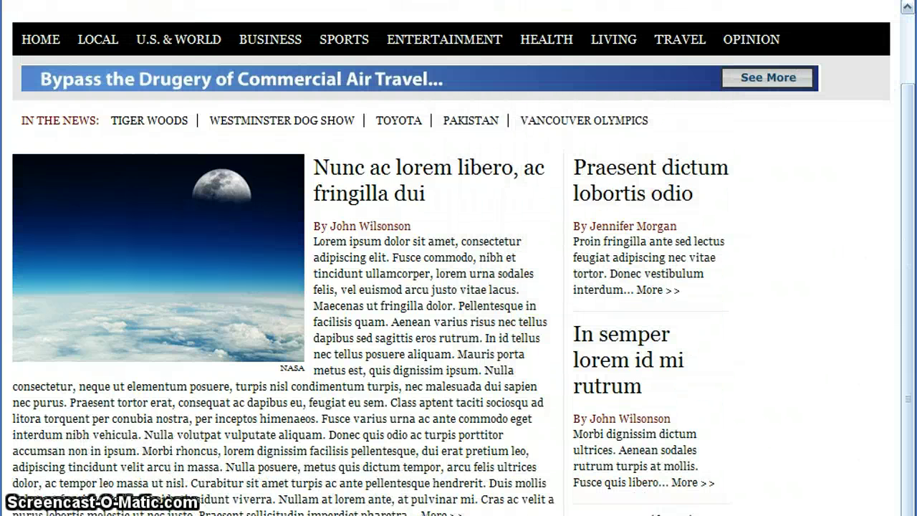
{"action": "left_click", "coordinate": [747, 81]}
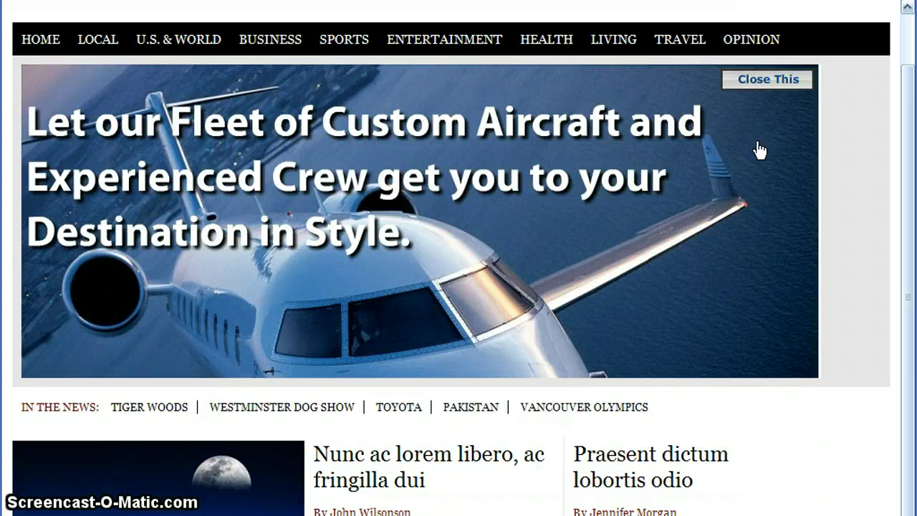
{"action": "left_click", "coordinate": [749, 85]}
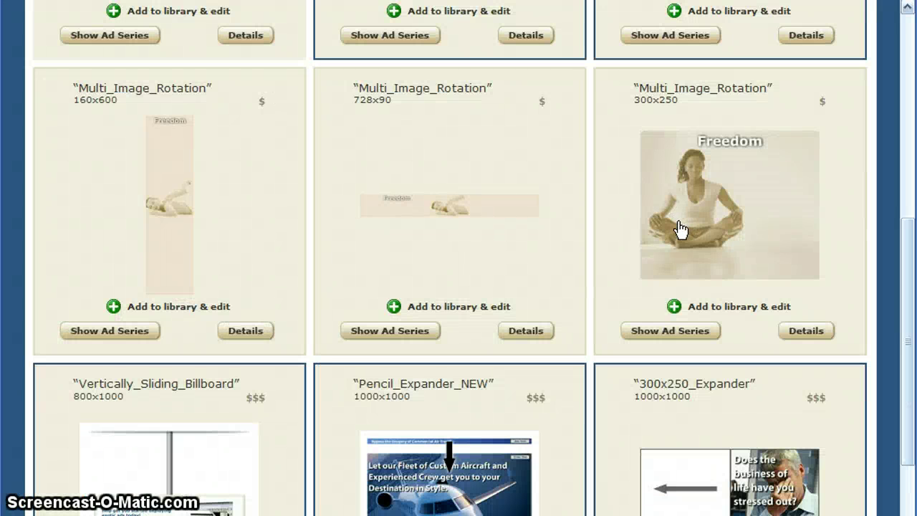
- Add the 300x250 Multi_Image_Rotation ad to My Library and edit the copy in Ad Builder
{"action": "left_click", "coordinate": [756, 308]}
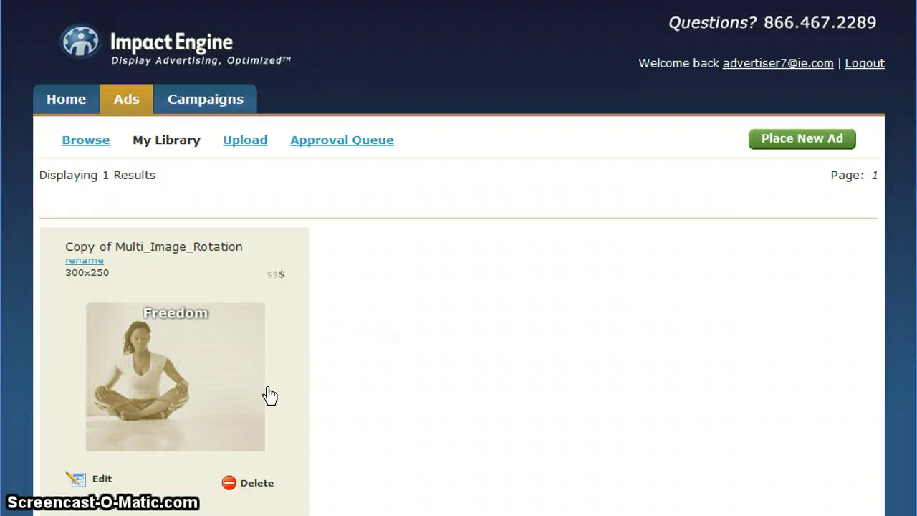
{"action": "left_click", "coordinate": [101, 481]}
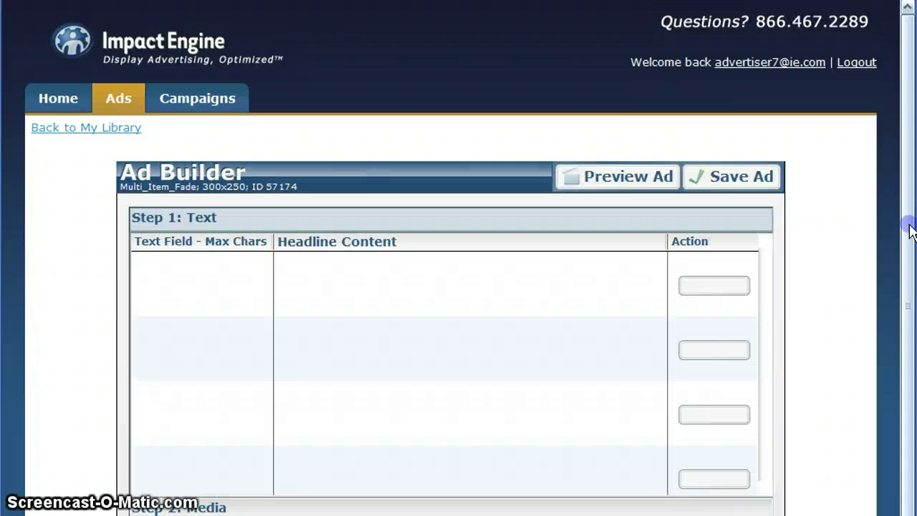
{"action": "left_click_drag", "start_coordinate": [908, 224], "coordinate": [908, 342]}
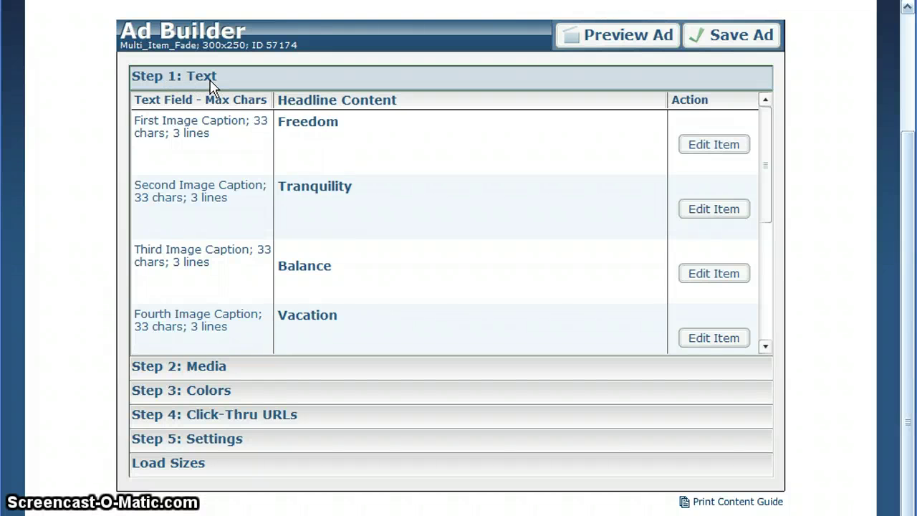
- Change the first caption from Freedom to 'This is fun!' and preview the ad
{"action": "left_click", "coordinate": [340, 141]}
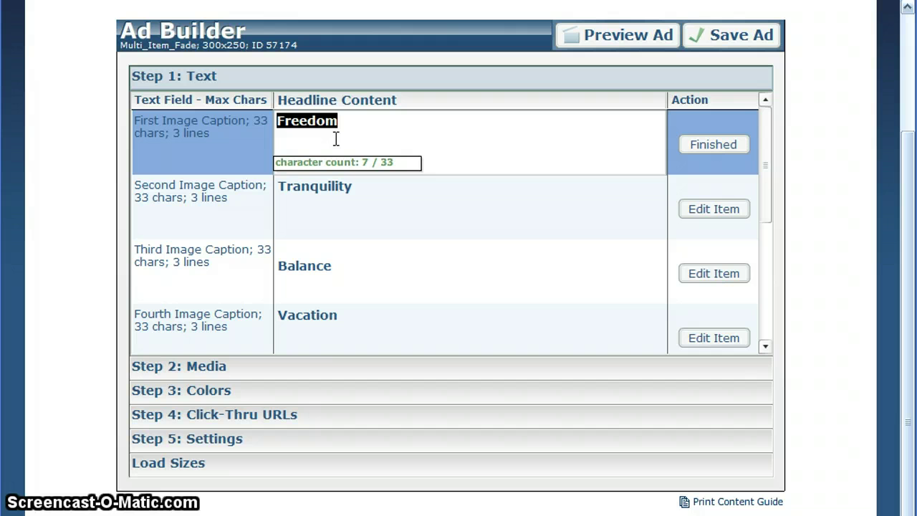
{"action": "type", "text": "This is fun!"}
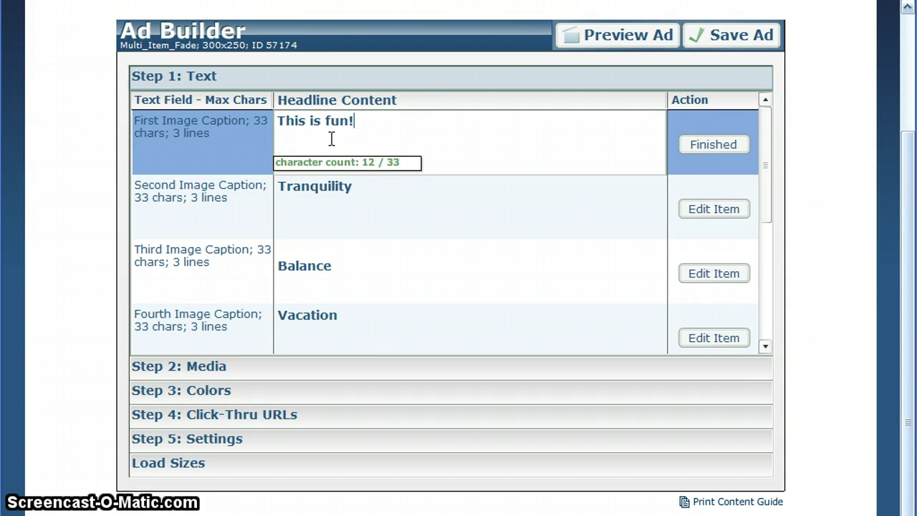
{"action": "left_click", "coordinate": [570, 34]}
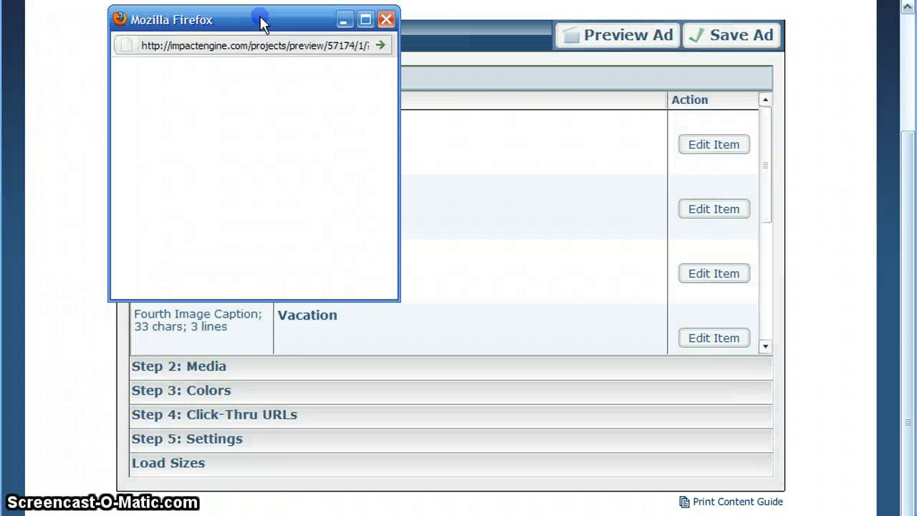
{"action": "left_click_drag", "start_coordinate": [261, 24], "coordinate": [420, 63]}
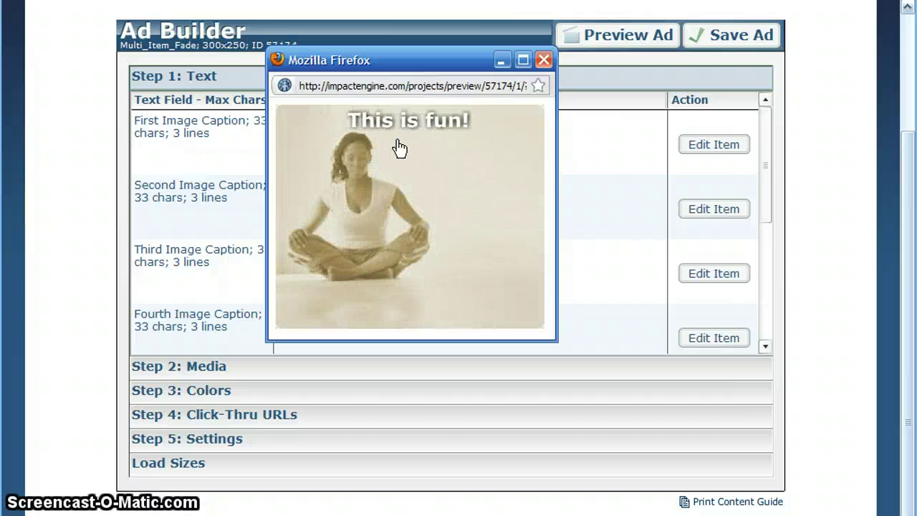
{"action": "left_click", "coordinate": [544, 59]}
- Change the second caption from Tranquility to 'and easy!' and preview the ad
{"action": "left_click", "coordinate": [384, 195]}
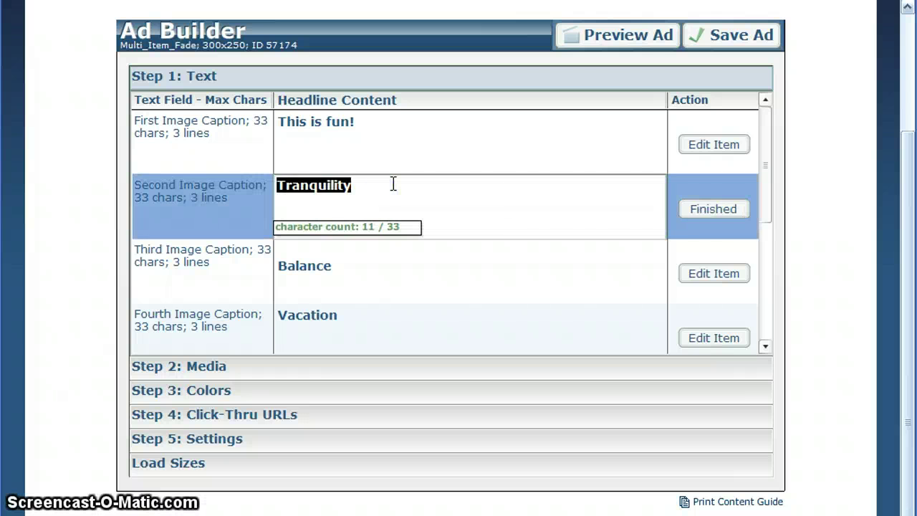
{"action": "type", "text": "and easy!"}
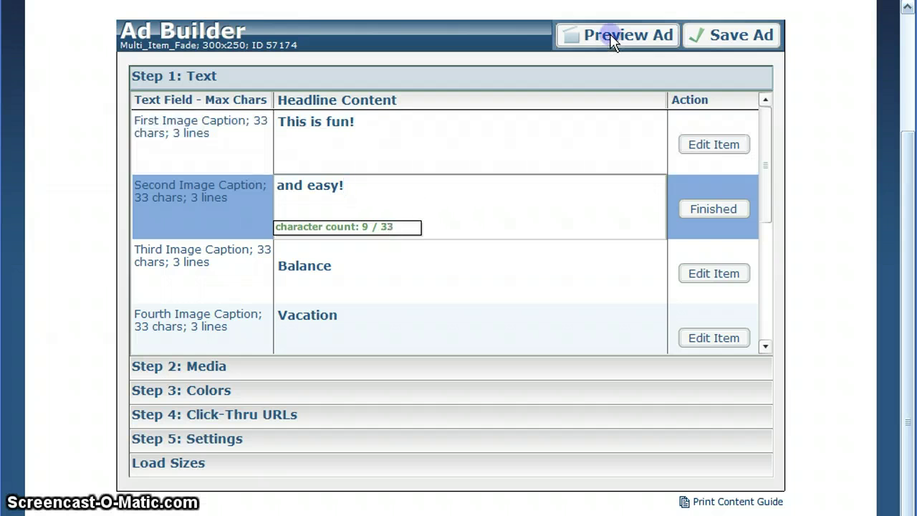
{"action": "left_click", "coordinate": [611, 35]}
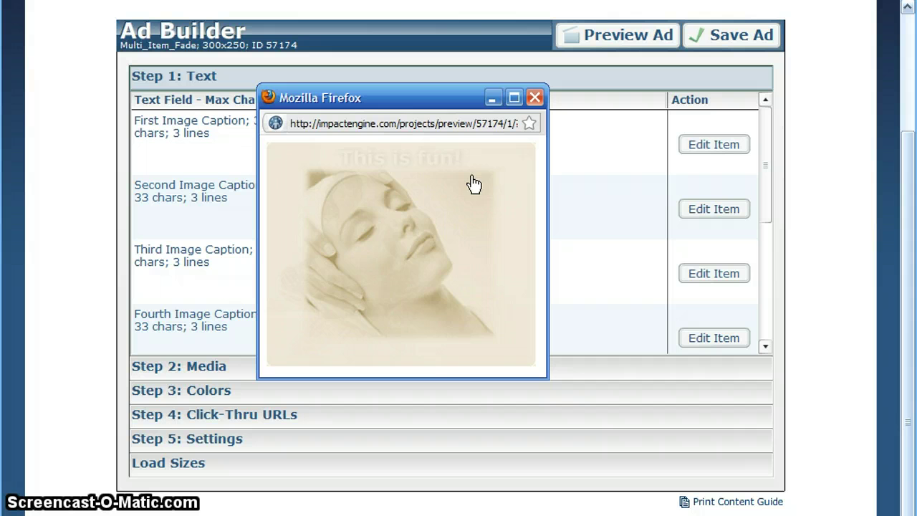
{"action": "left_click", "coordinate": [534, 97]}
- Upload surf.jpg into My Gallery as the replacement for the first image
{"action": "left_click", "coordinate": [332, 376]}
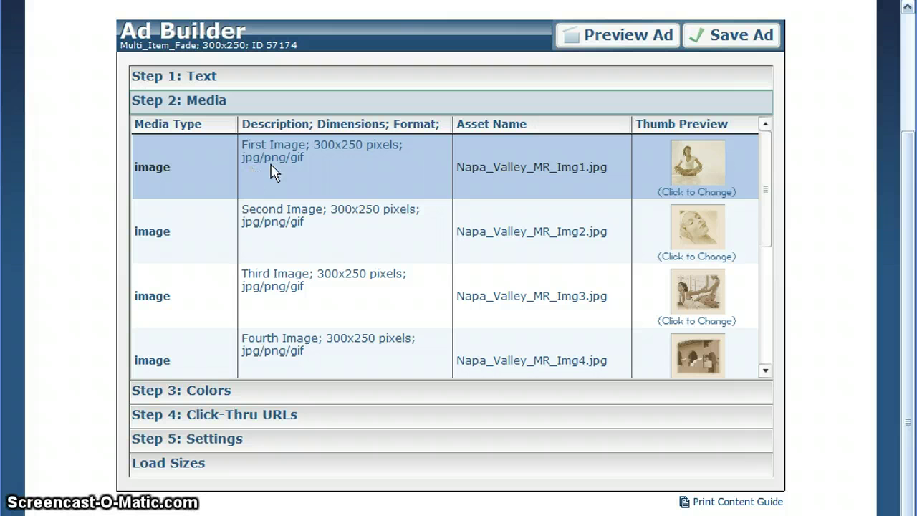
{"action": "left_click", "coordinate": [711, 169]}
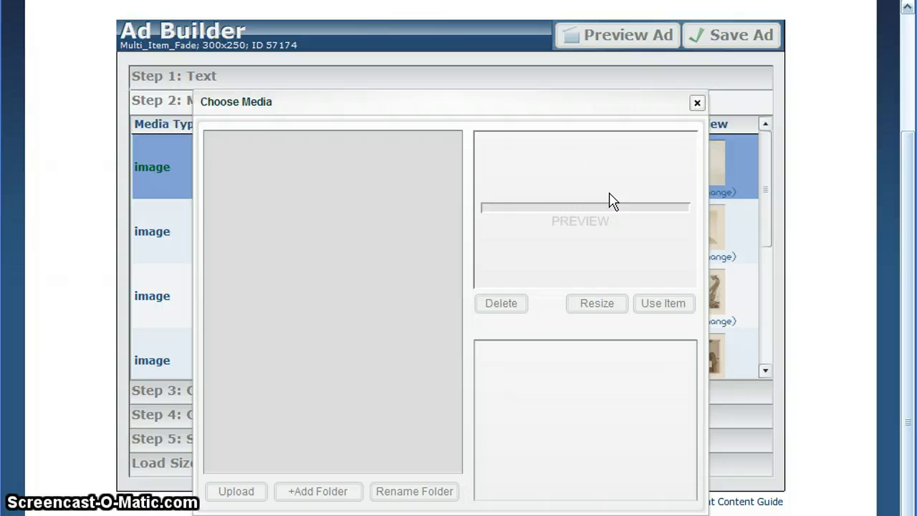
{"action": "left_click_drag", "start_coordinate": [366, 102], "coordinate": [355, 81]}
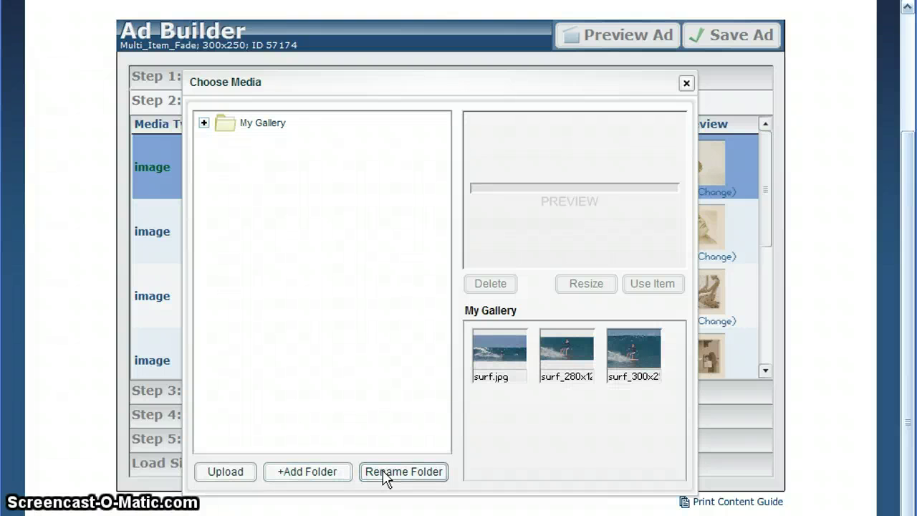
{"action": "left_click", "coordinate": [241, 477]}
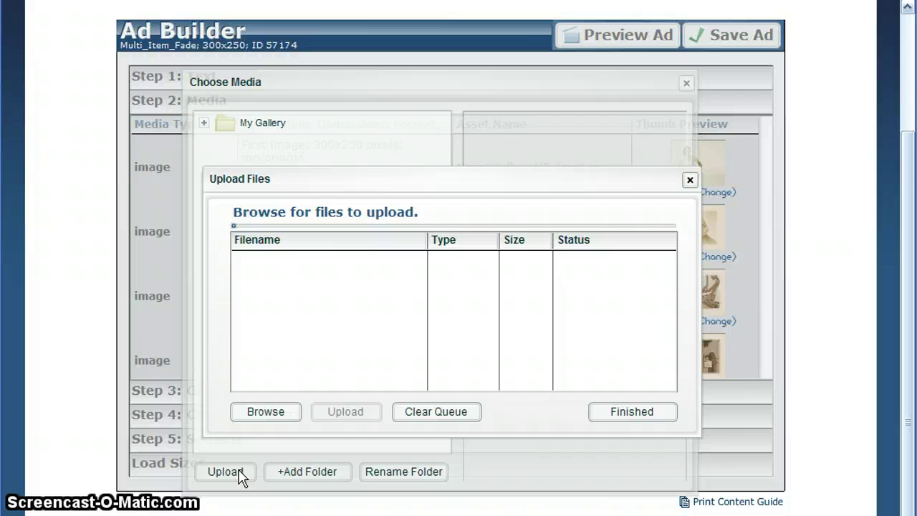
{"action": "left_click", "coordinate": [270, 418]}
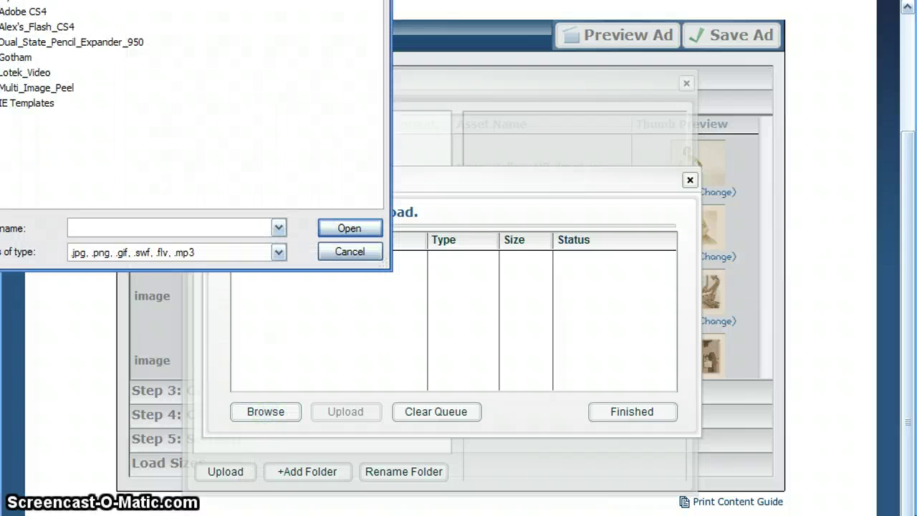
{"action": "key", "text": "Escape"}
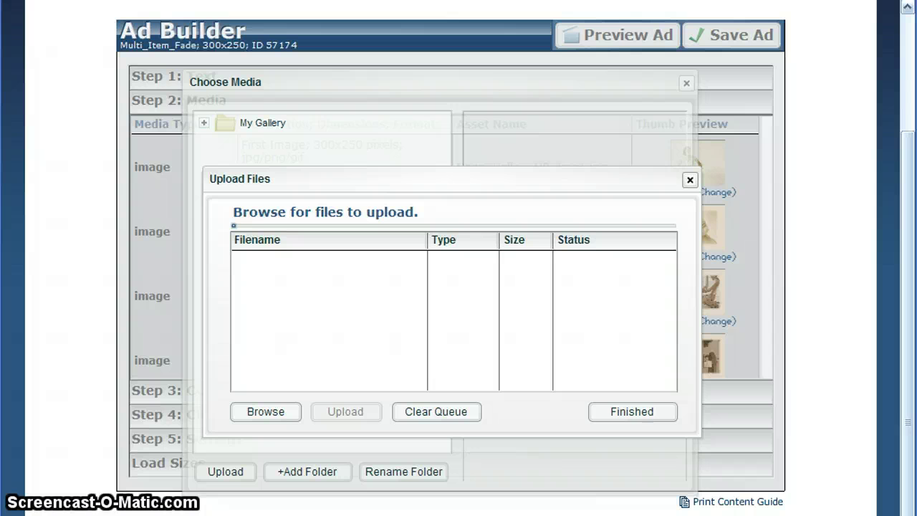
{"action": "left_click", "coordinate": [690, 180]}
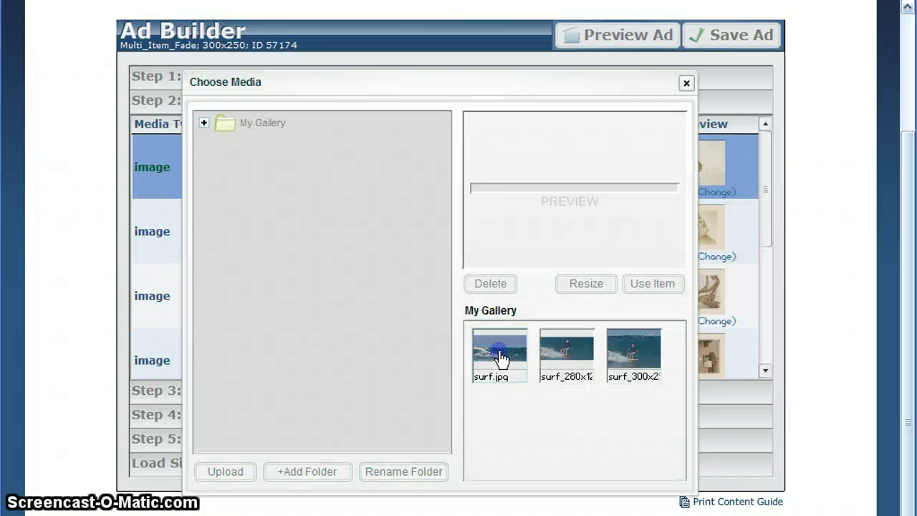
- Preview and select surf.jpg (840 x 413) in My Gallery
{"action": "left_click", "coordinate": [501, 356]}
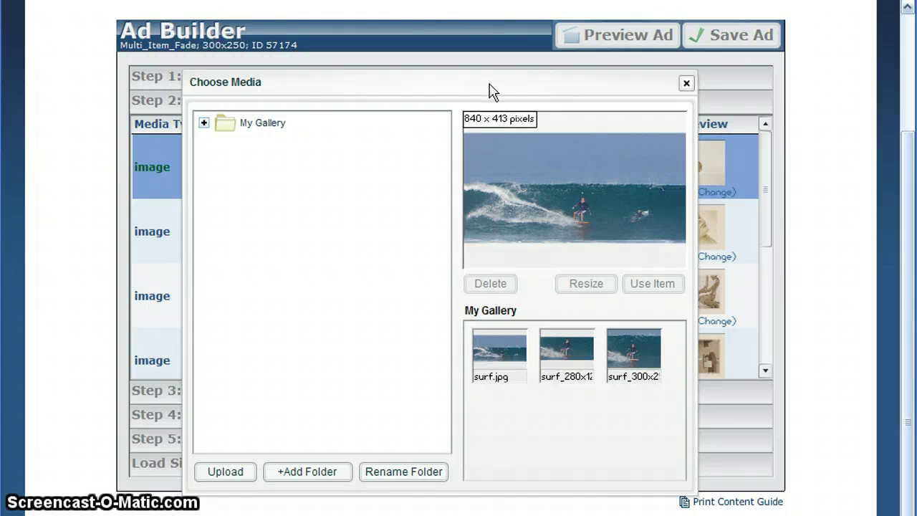
{"action": "left_click_drag", "start_coordinate": [491, 92], "coordinate": [442, 90]}
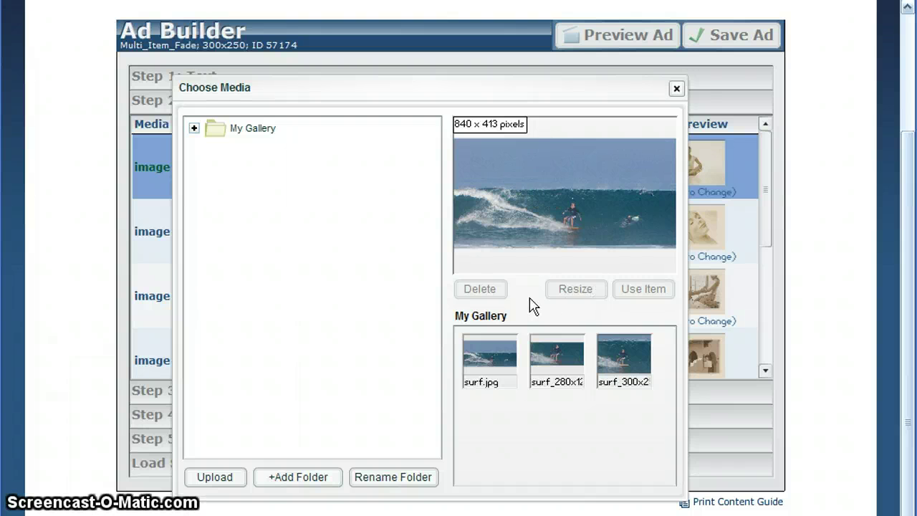
{"action": "left_click", "coordinate": [486, 356]}
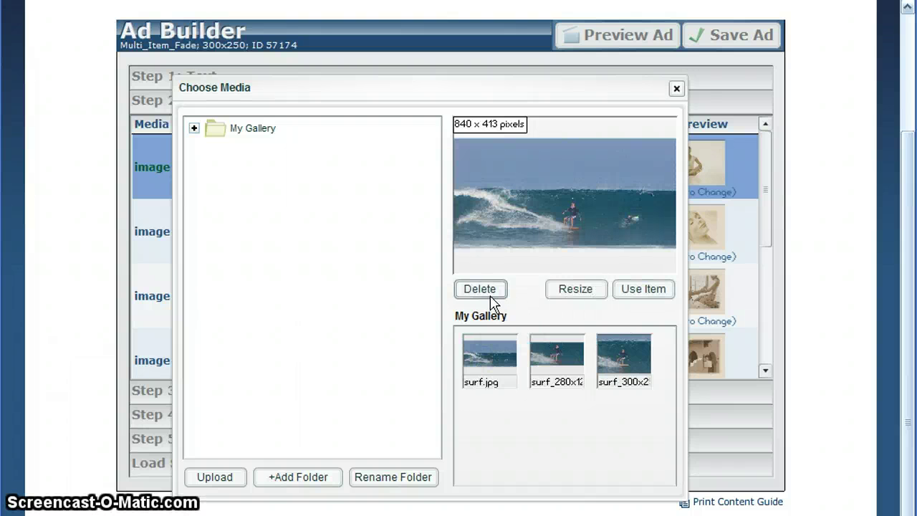
- Crop surf.jpg to 300x250 around the surfer and save it as the first image
{"action": "left_click", "coordinate": [575, 291]}
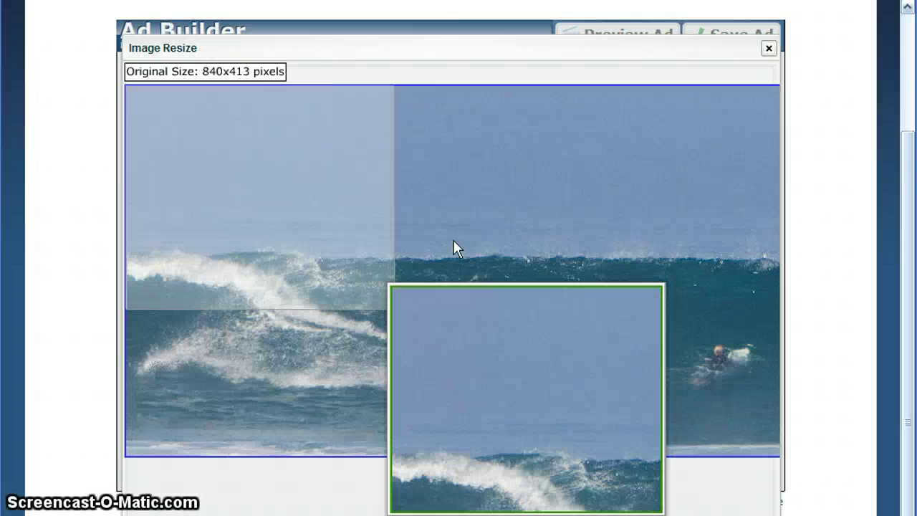
{"action": "left_click_drag", "start_coordinate": [285, 182], "coordinate": [456, 252]}
{"action": "left_click_drag", "start_coordinate": [499, 386], "coordinate": [316, 365]}
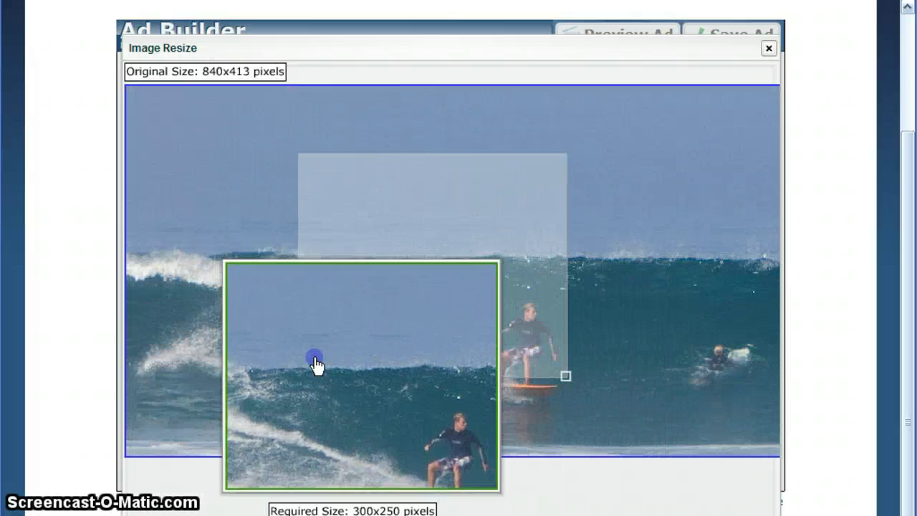
{"action": "left_click_drag", "start_coordinate": [437, 221], "coordinate": [515, 261]}
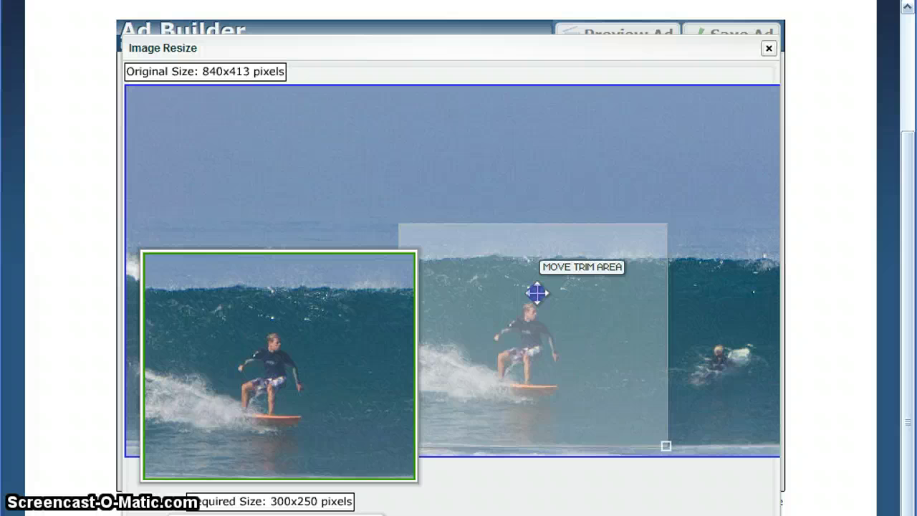
{"action": "left_click_drag", "start_coordinate": [536, 292], "coordinate": [527, 285]}
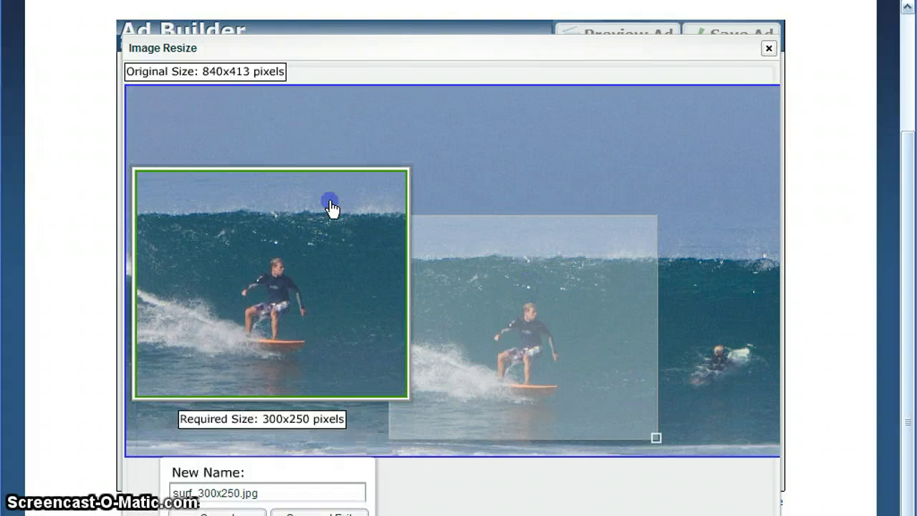
{"action": "left_click", "coordinate": [323, 403]}
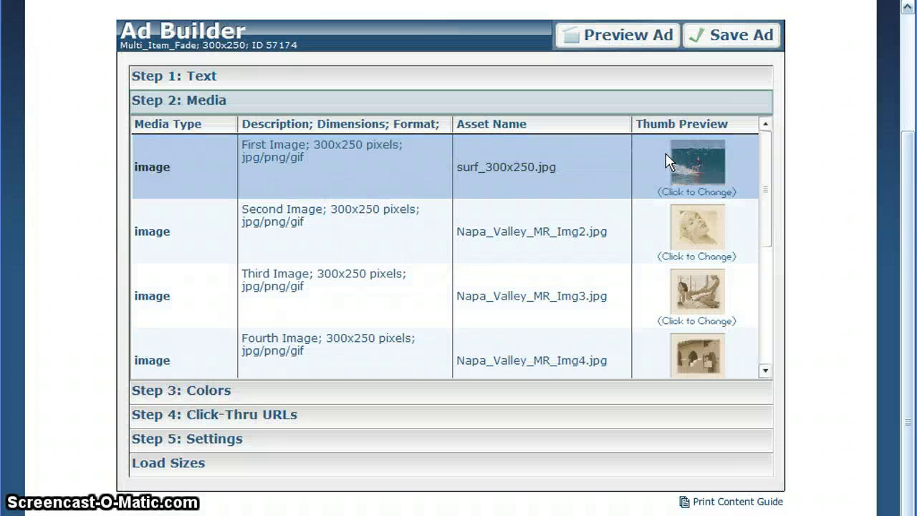
- Preview the ad with the new surf_300x250.jpg image
{"action": "left_click", "coordinate": [633, 36]}
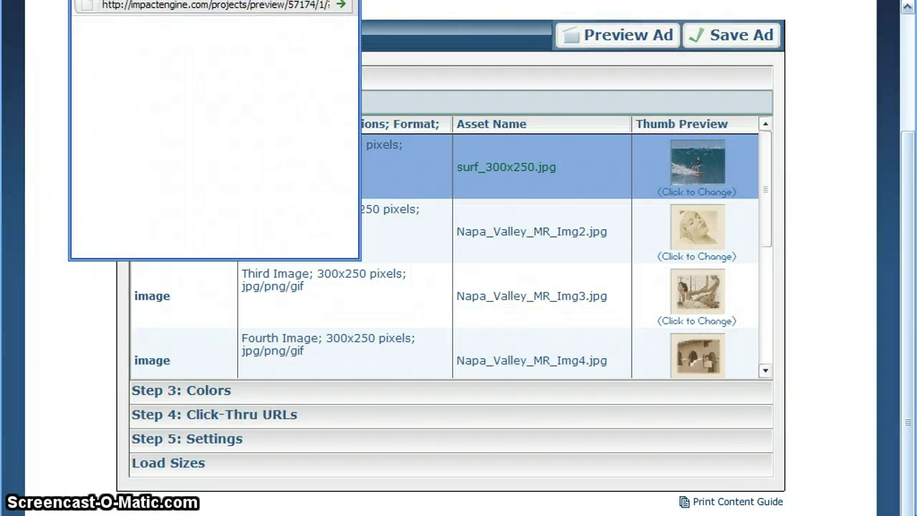
{"action": "left_click_drag", "start_coordinate": [242, 2], "coordinate": [423, 104]}
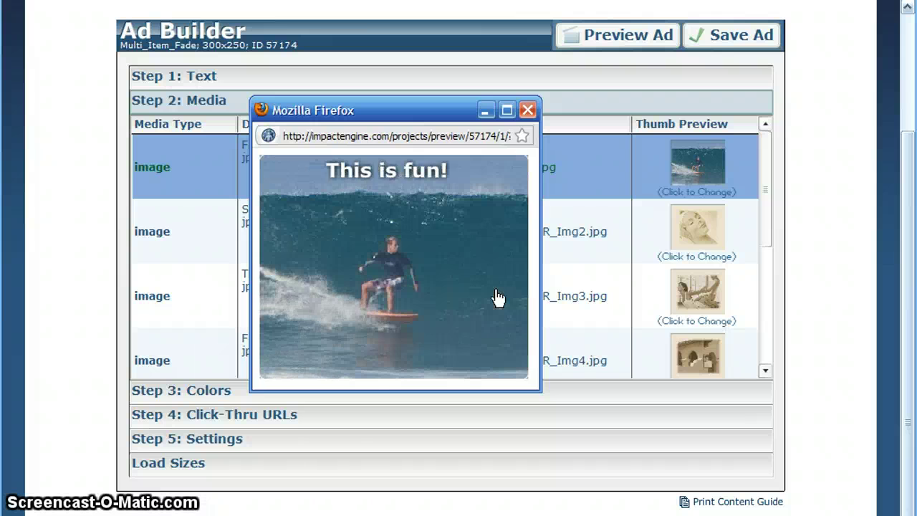
{"action": "left_click", "coordinate": [527, 110]}
- Set the First Image Caption Color to red (0xFF0000) and preview the ad
{"action": "left_click", "coordinate": [427, 391]}
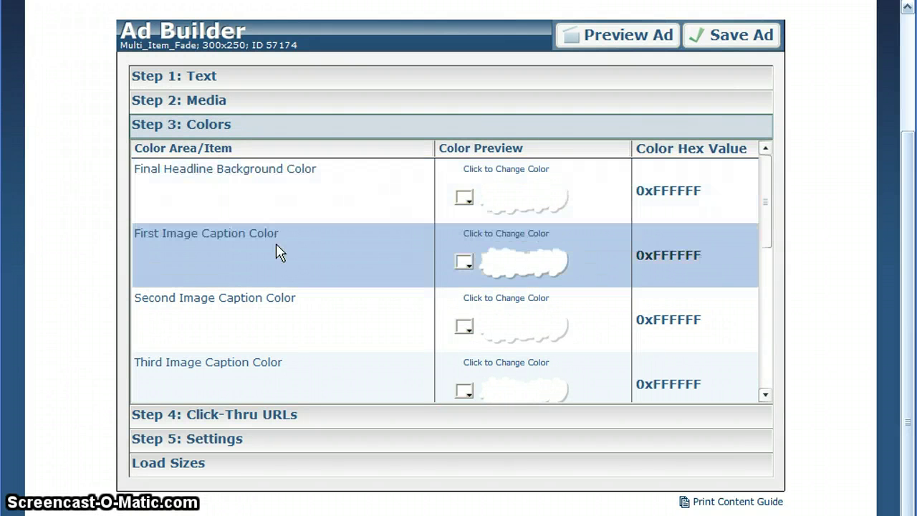
{"action": "left_click", "coordinate": [494, 270]}
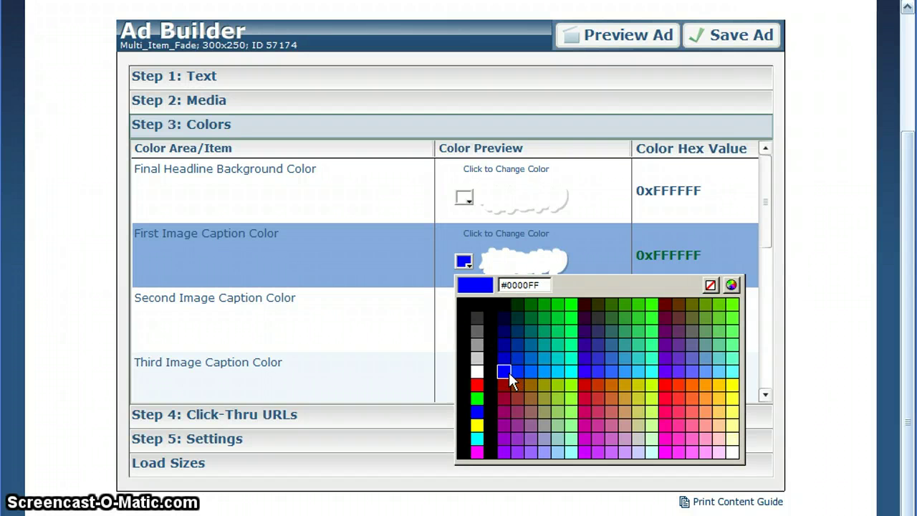
{"action": "left_click", "coordinate": [477, 385]}
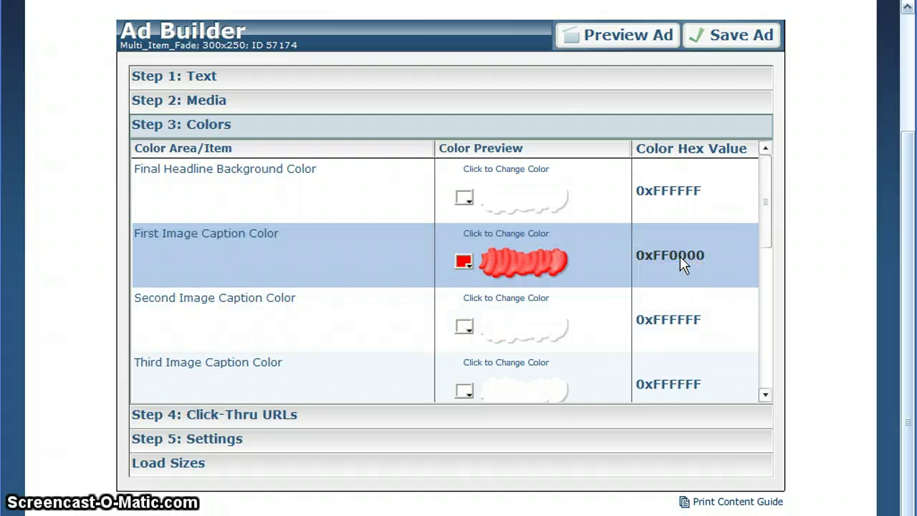
{"action": "left_click", "coordinate": [594, 35]}
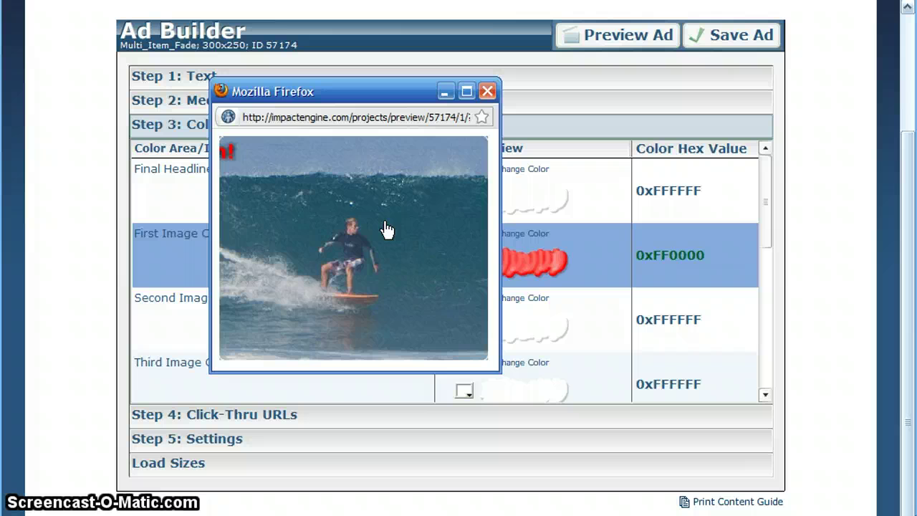
{"action": "left_click", "coordinate": [486, 92]}
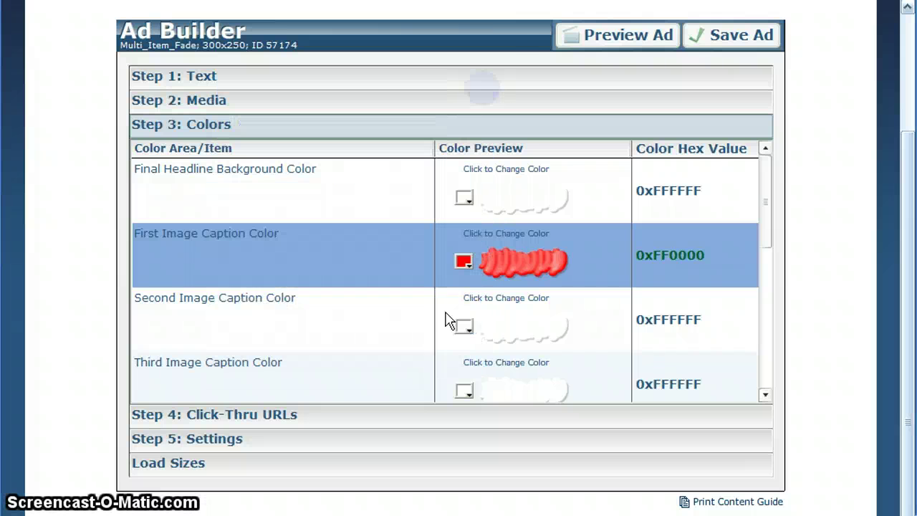
{"action": "left_click", "coordinate": [386, 423]}
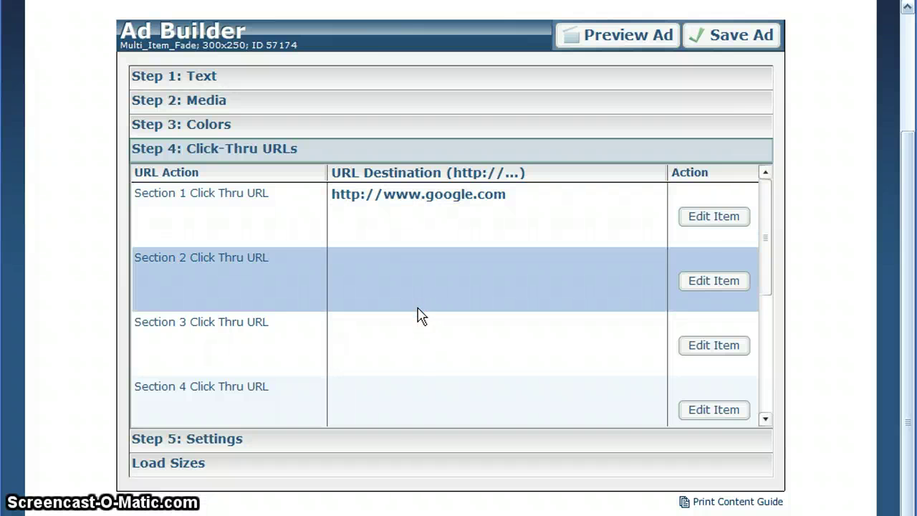
{"action": "left_click_drag", "start_coordinate": [763, 239], "coordinate": [763, 283]}
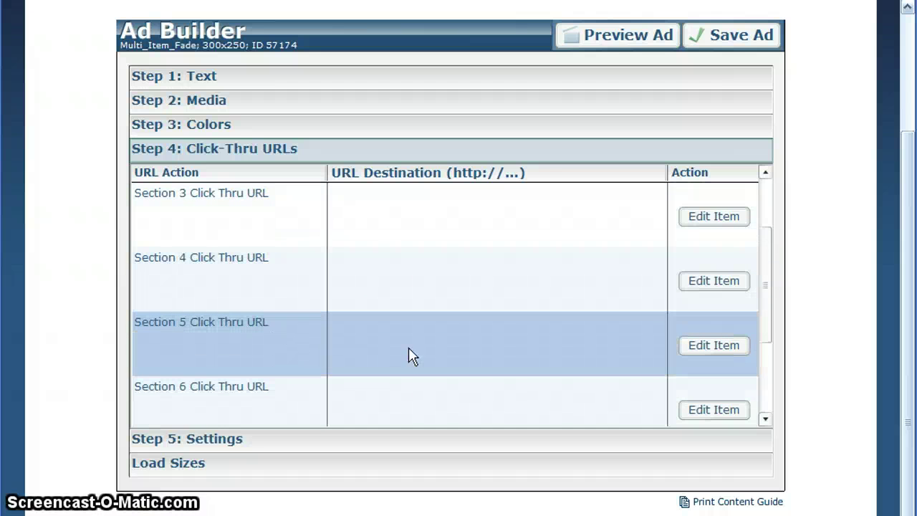
{"action": "left_click_drag", "start_coordinate": [762, 326], "coordinate": [741, 260]}
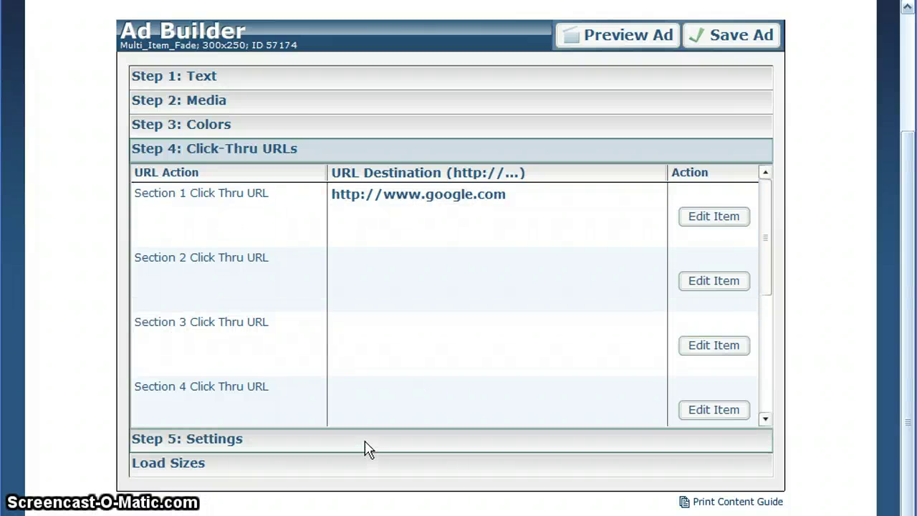
- Review the Step 5 slide settings and show Load Sizes totalling 218.1 KB
{"action": "left_click", "coordinate": [365, 442]}
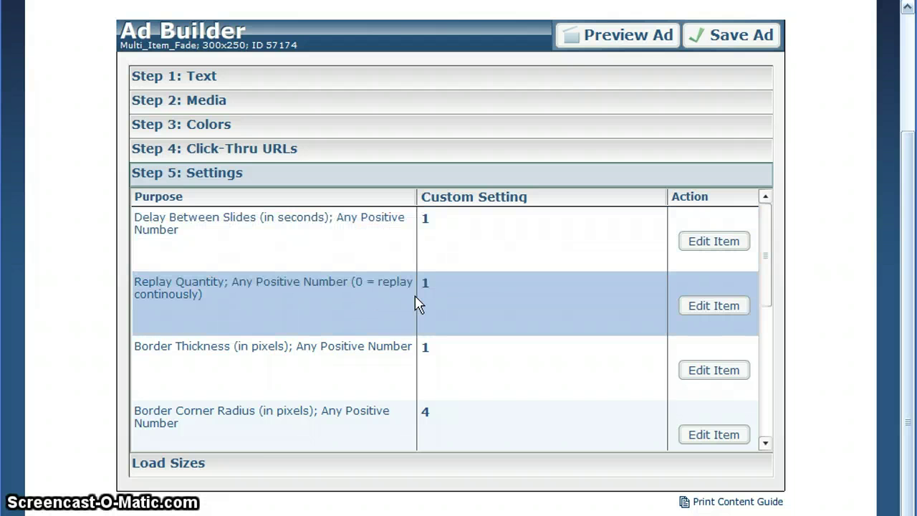
{"action": "left_click_drag", "start_coordinate": [765, 287], "coordinate": [768, 414]}
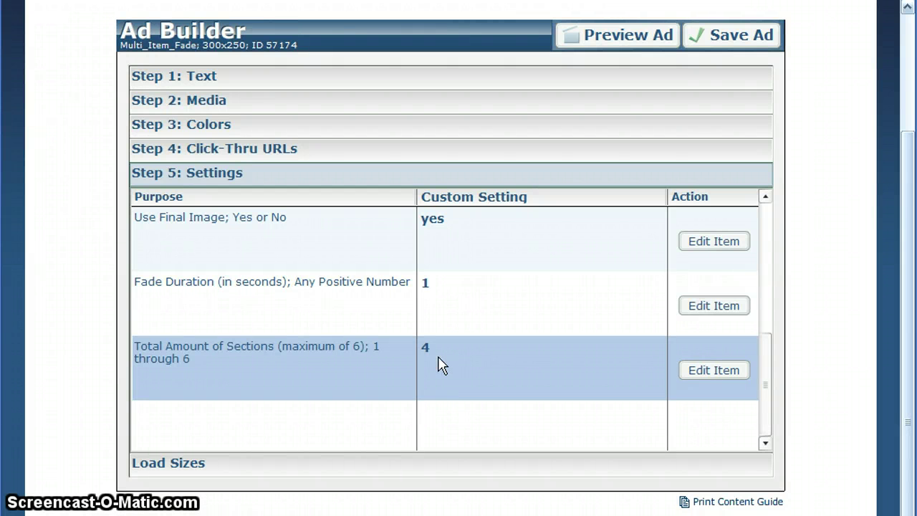
{"action": "left_click", "coordinate": [503, 467]}
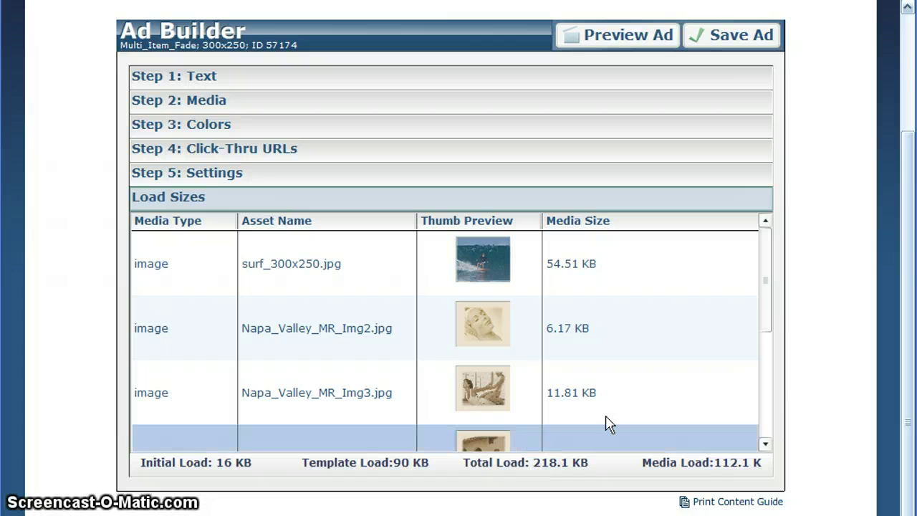
- Save the edited surf ad
{"action": "left_click", "coordinate": [720, 37]}
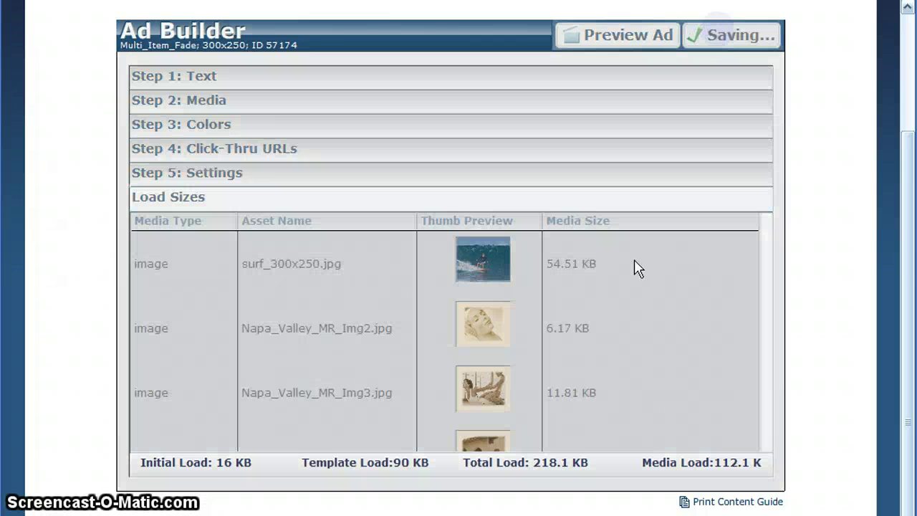